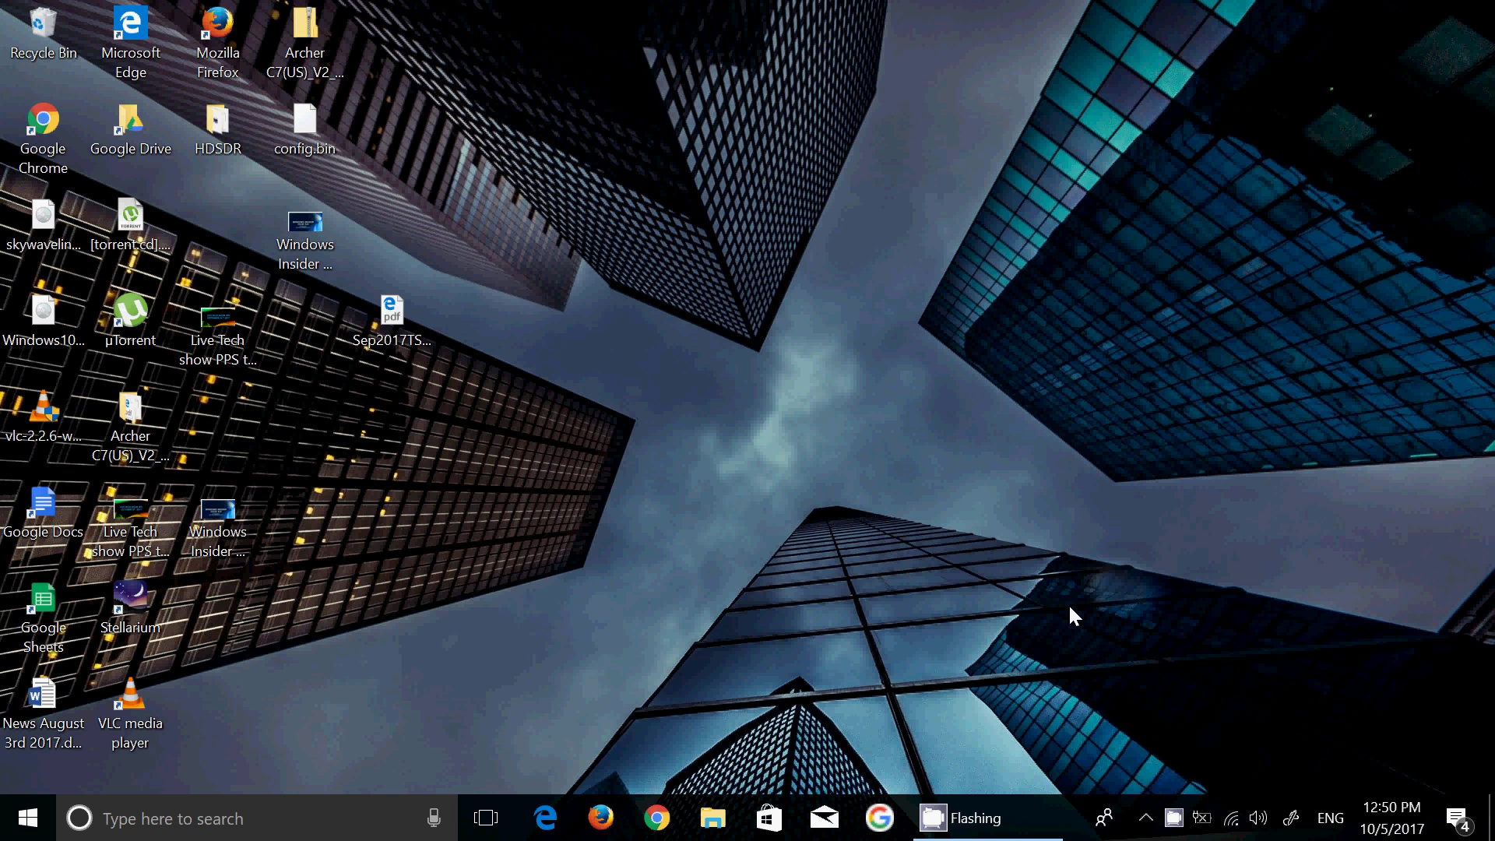
Step: Clear all Action Center notifications and view Windows Update under Update & Security
{"action": "left_click", "coordinate": [1452, 815]}
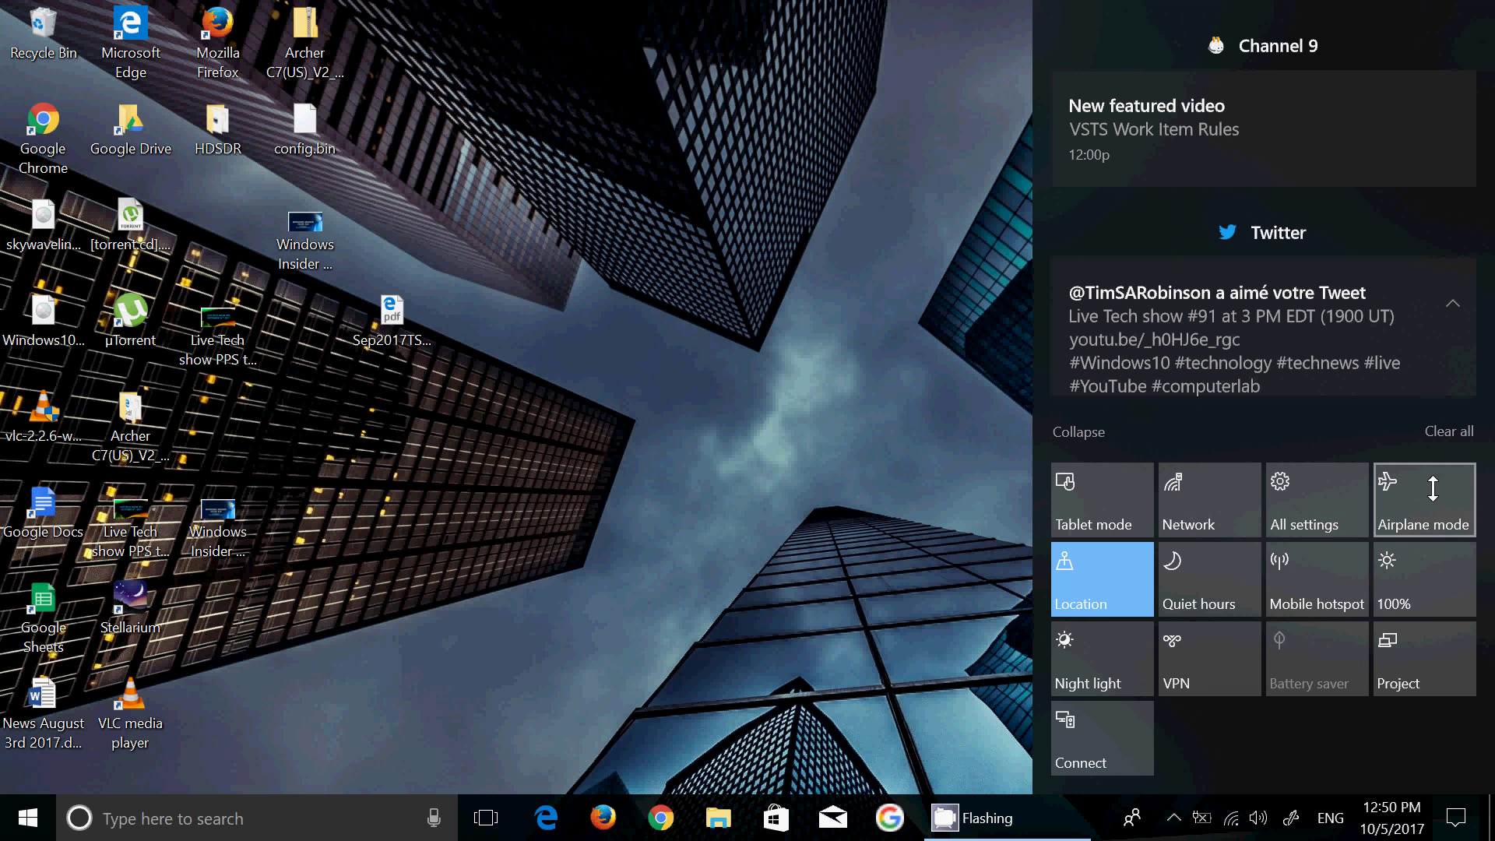
{"action": "left_click", "coordinate": [1431, 431]}
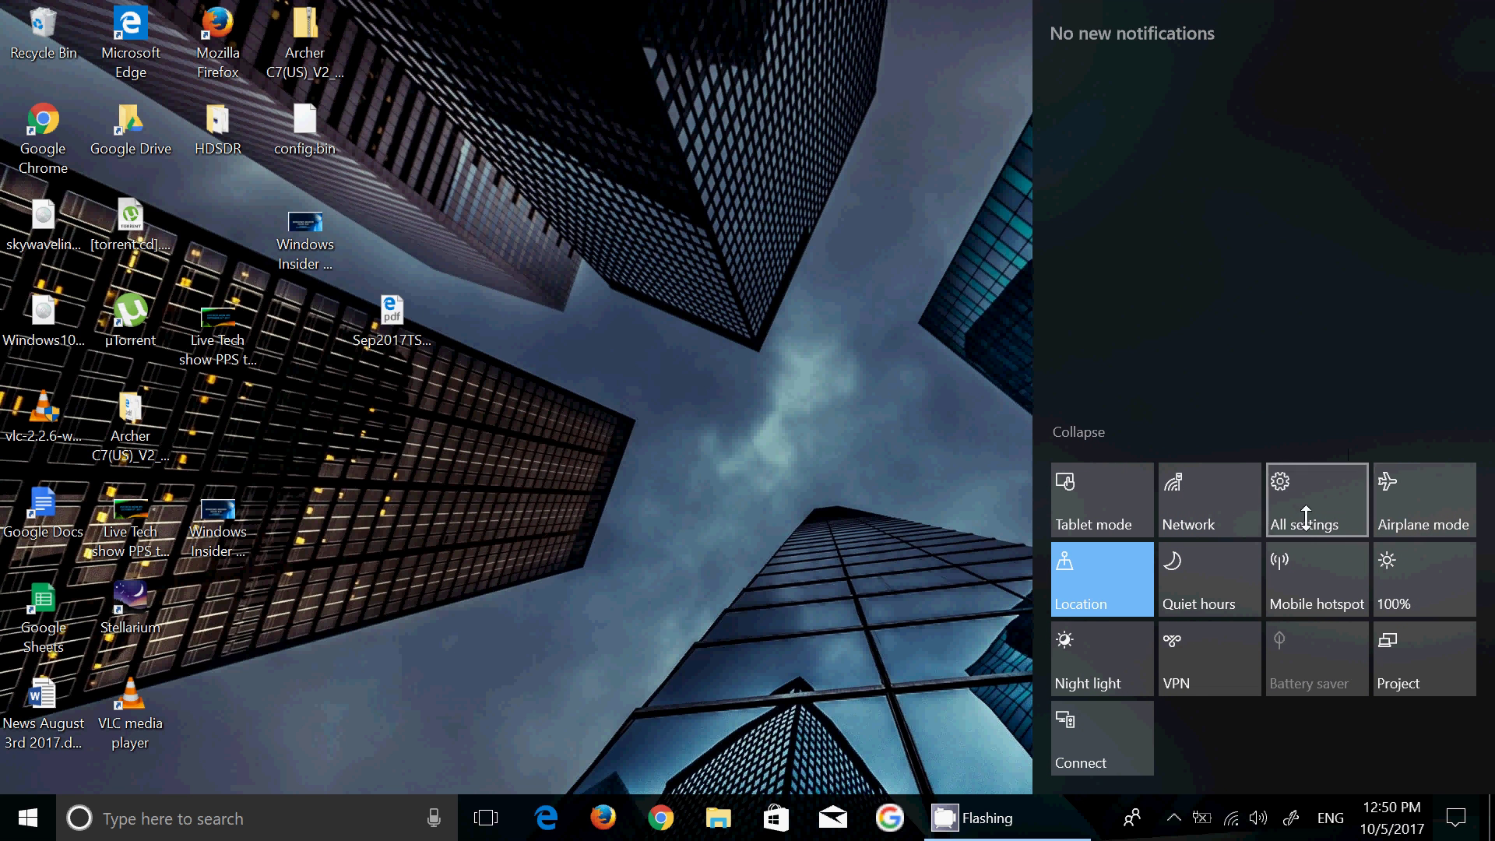
{"action": "left_click", "coordinate": [1305, 515]}
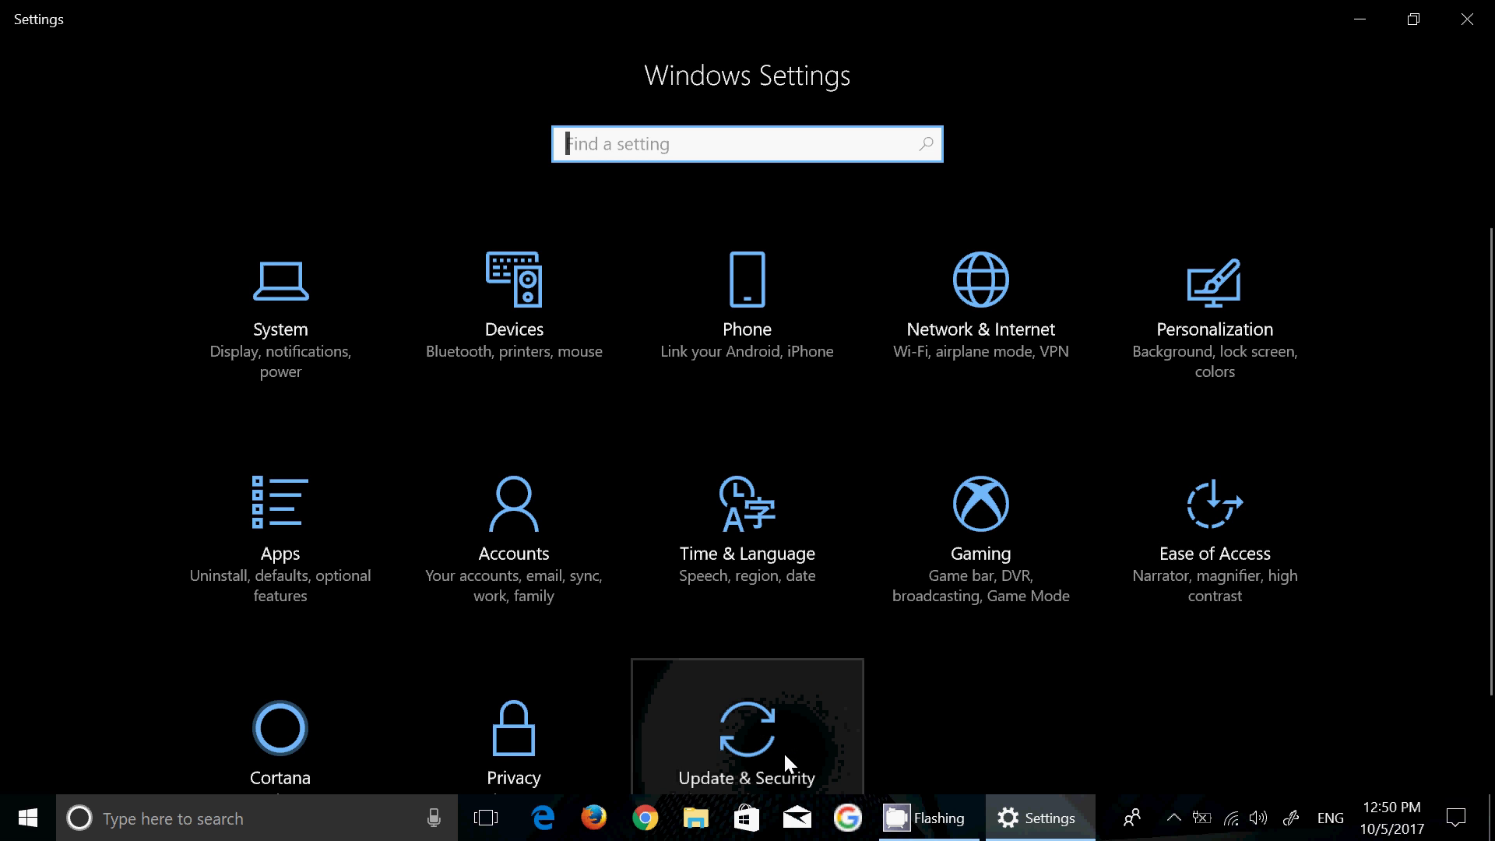
{"action": "left_click", "coordinate": [783, 762]}
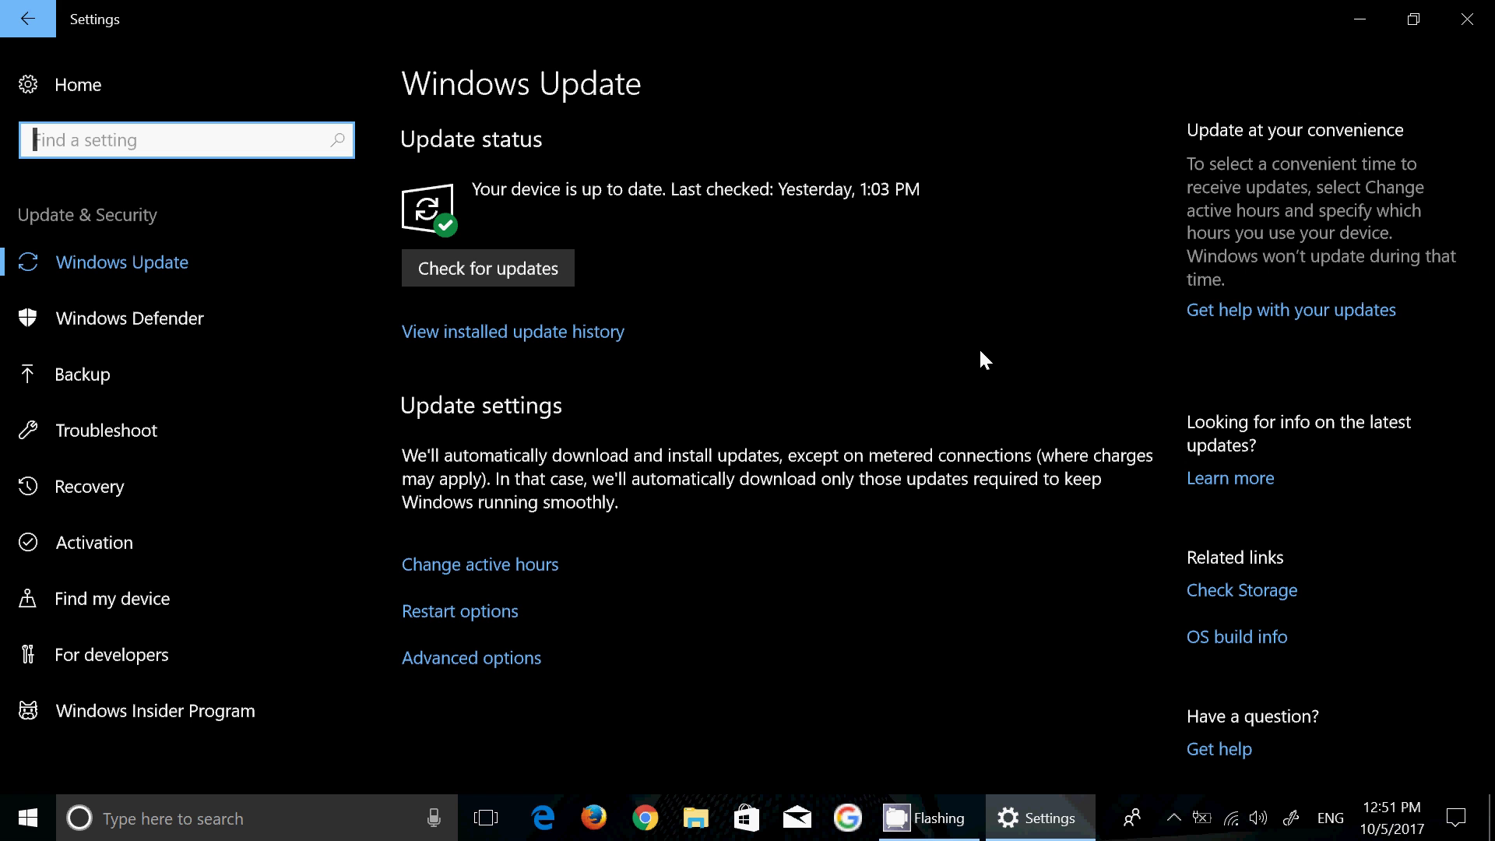
Step: Close Settings, search 'Windows 10 download', and open Microsoft's Windows 10 ISO download page
{"action": "left_click", "coordinate": [1477, 23]}
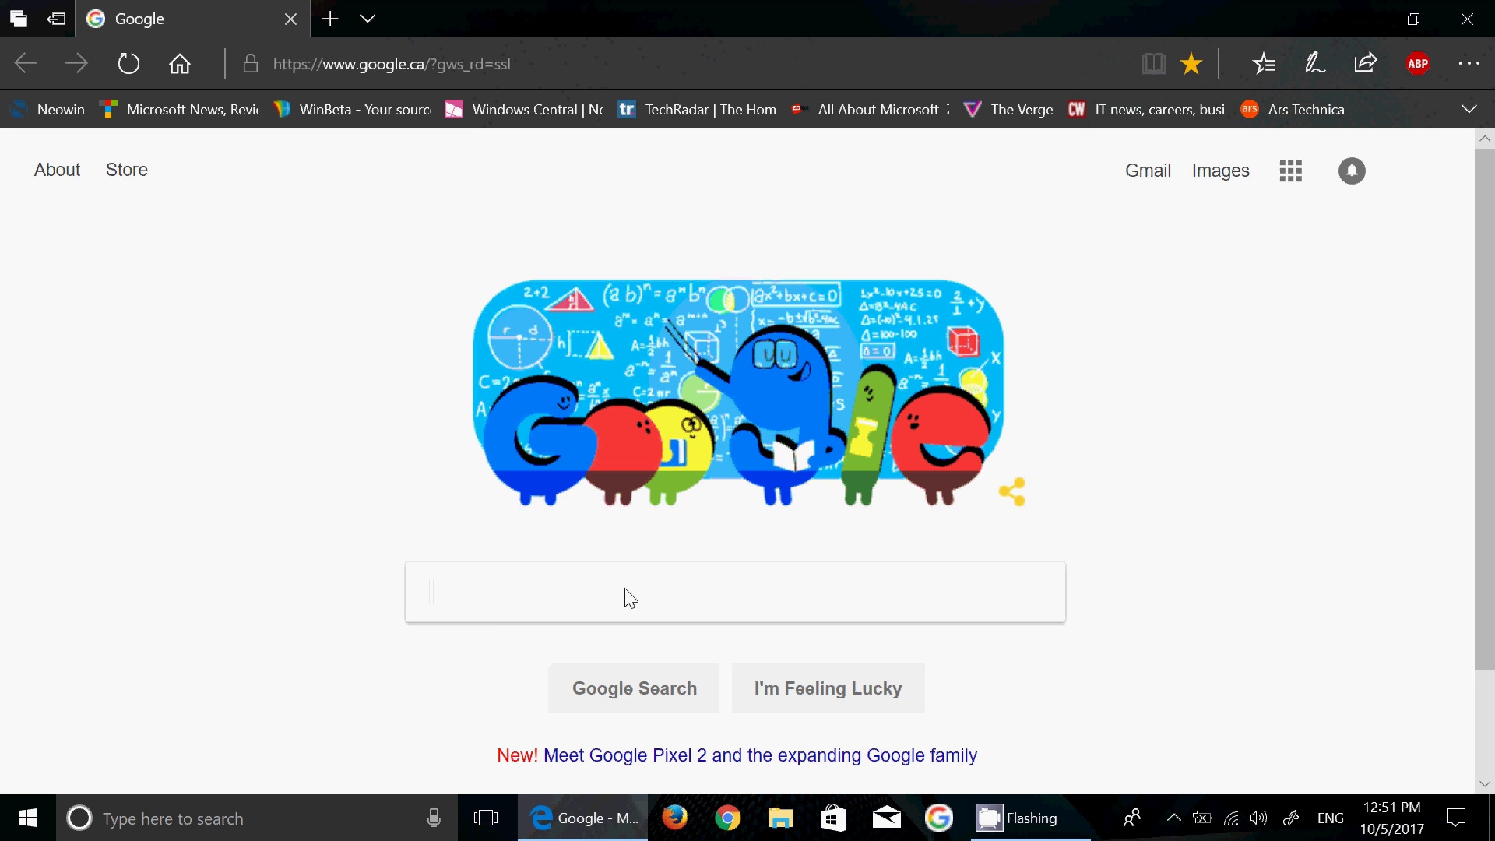
{"action": "type", "text": "W"}
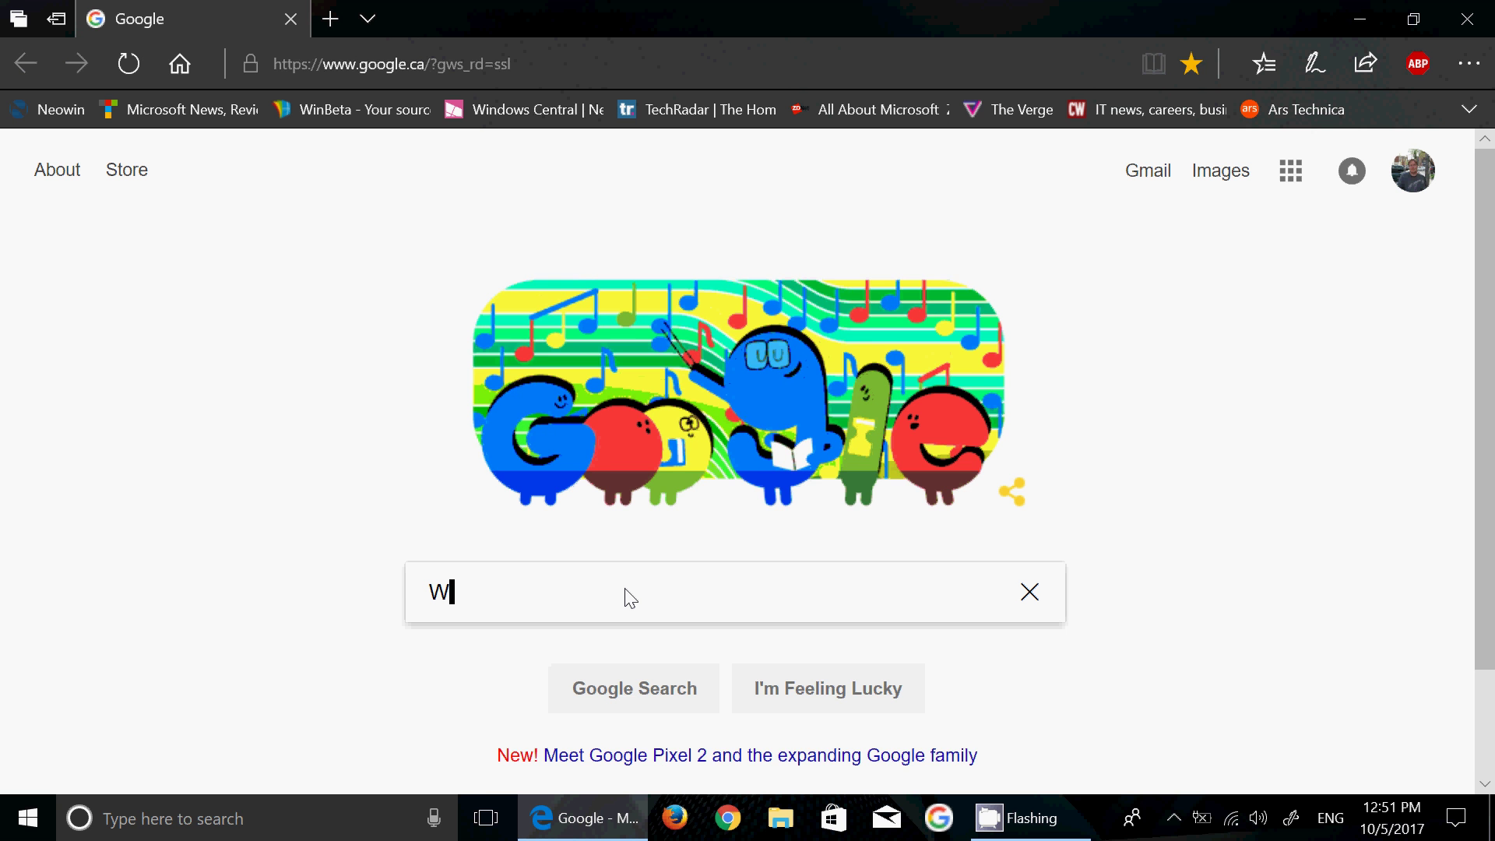
{"action": "type", "text": "indows 10 d"}
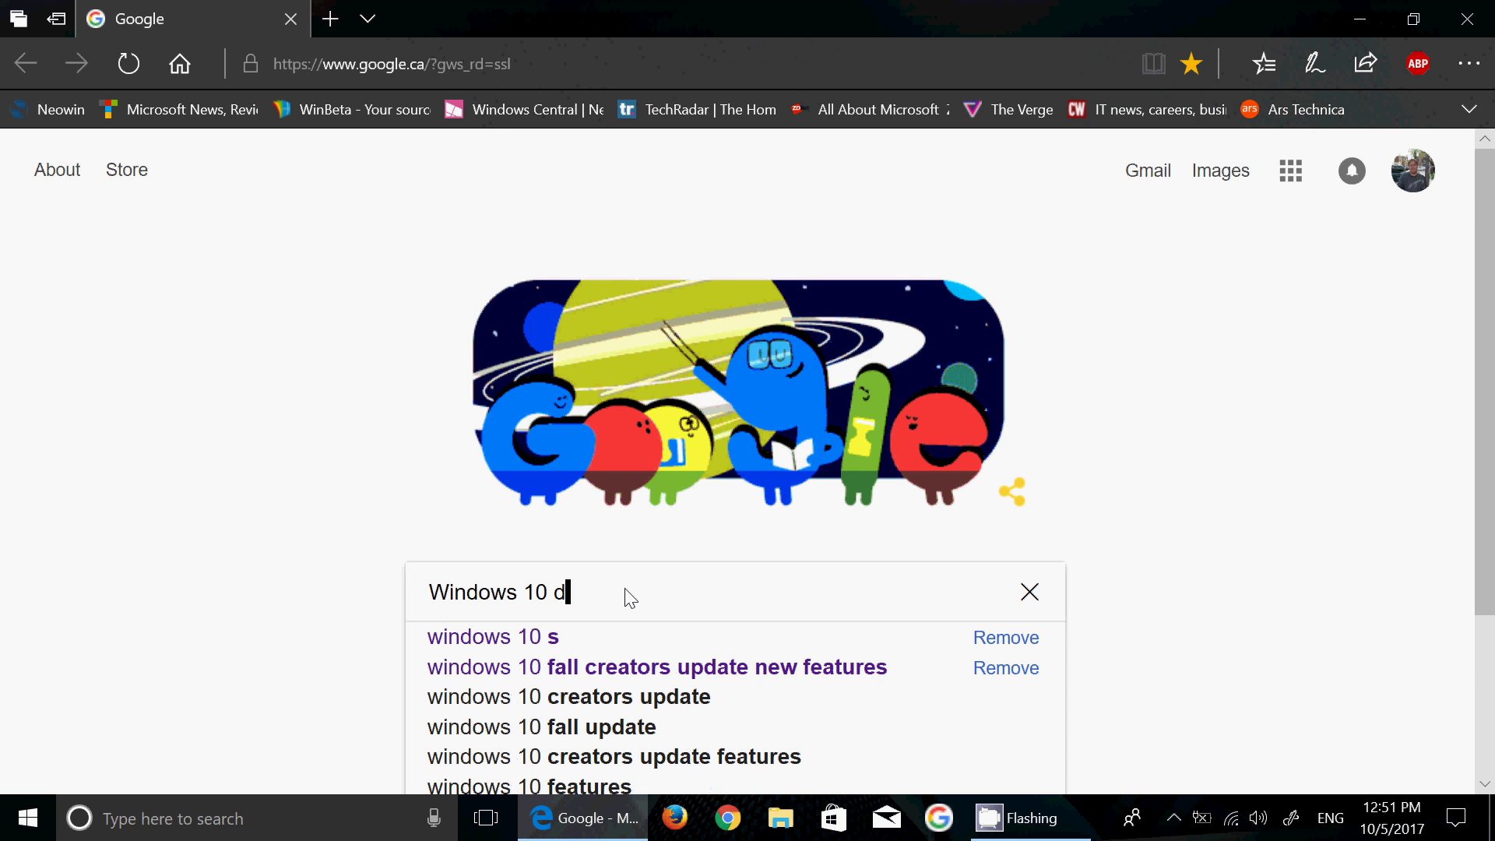
{"action": "type", "text": "ownlo"}
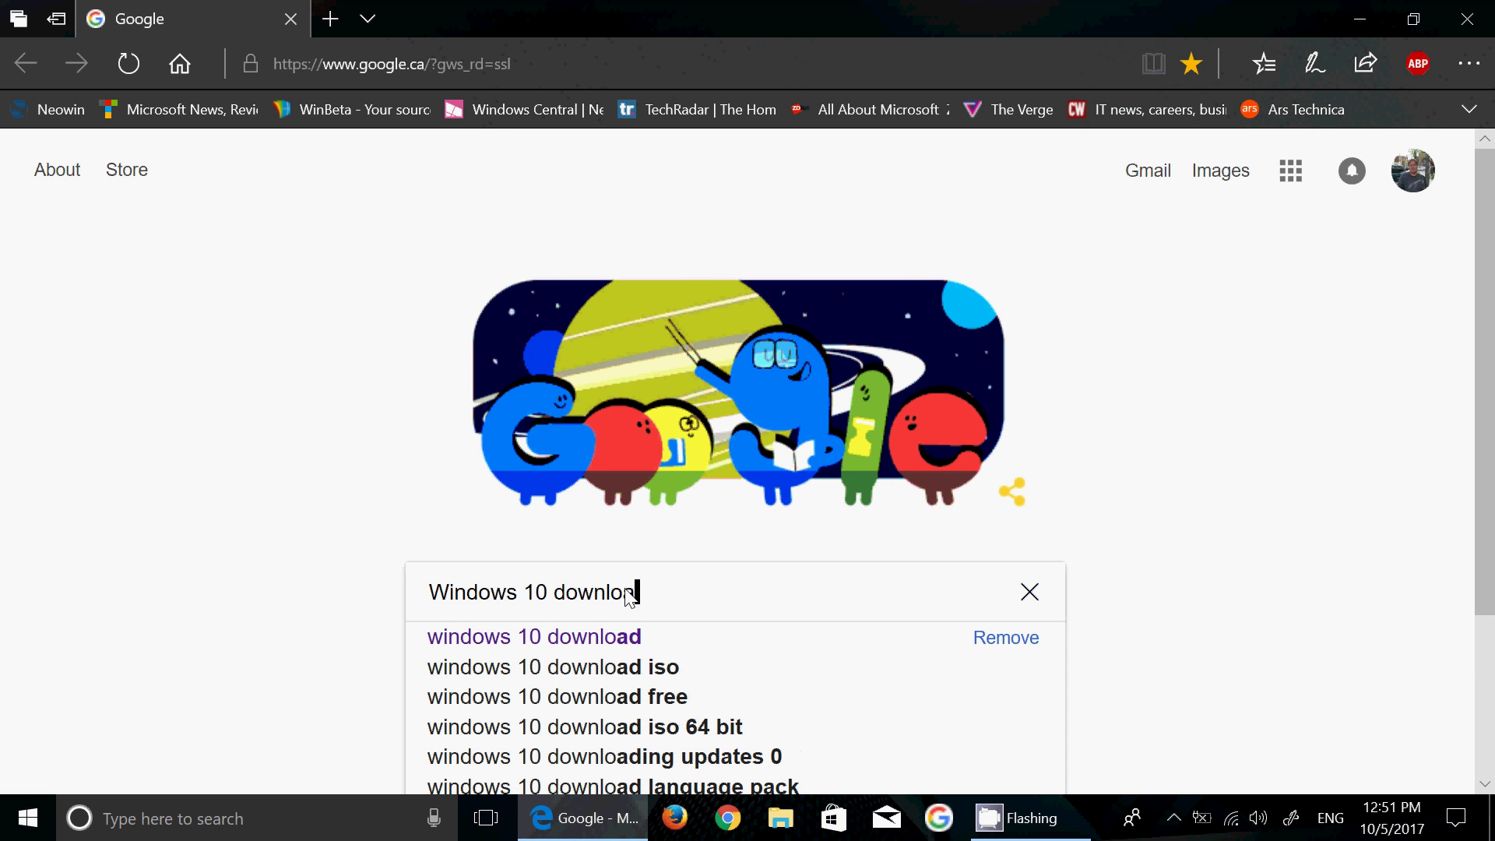
{"action": "type", "text": "ad"}
{"action": "key", "text": "Return"}
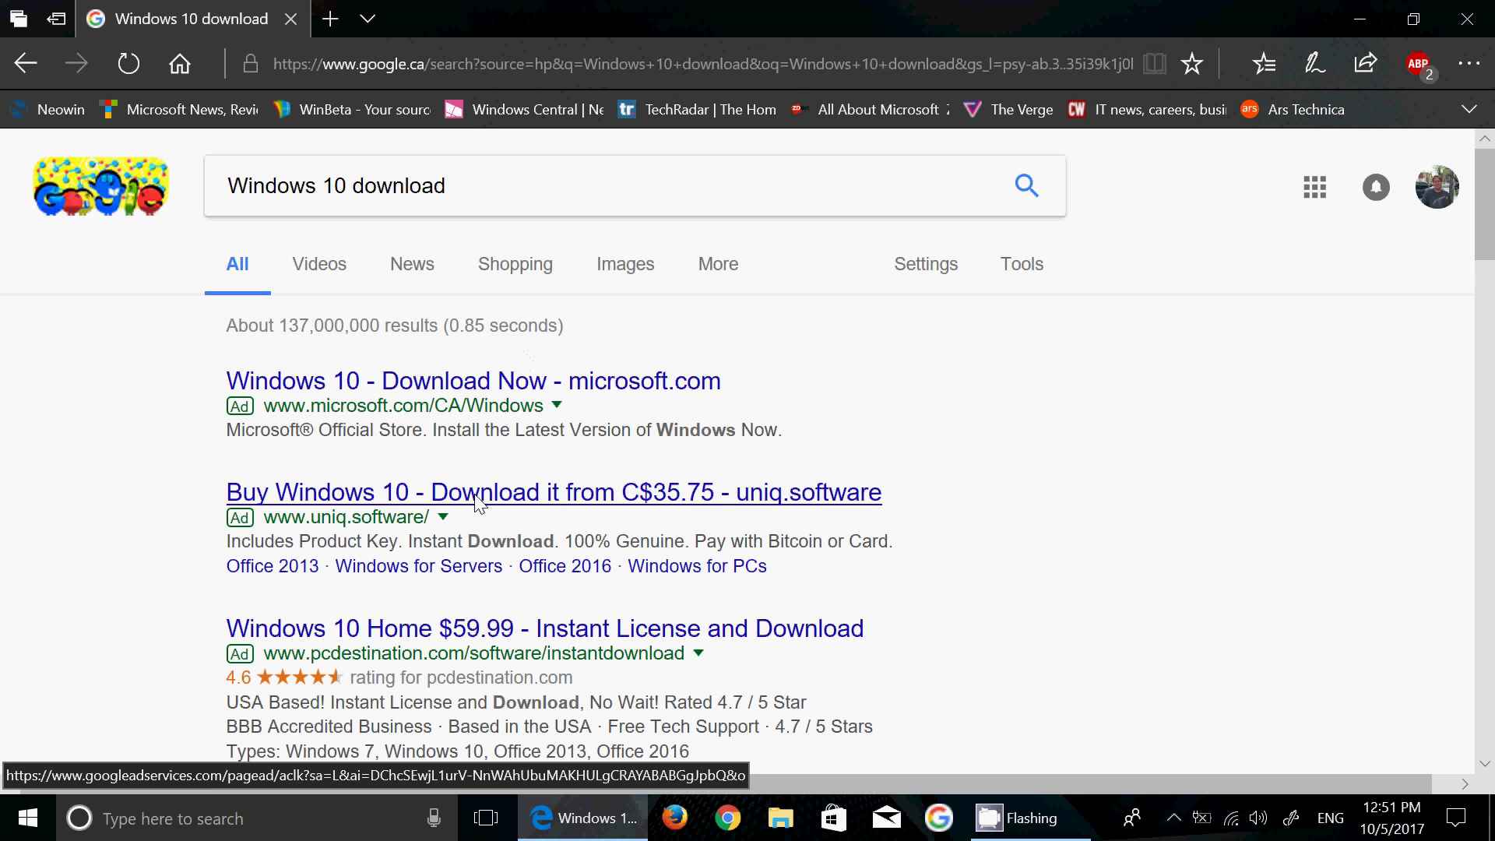
{"action": "left_click", "coordinate": [554, 383]}
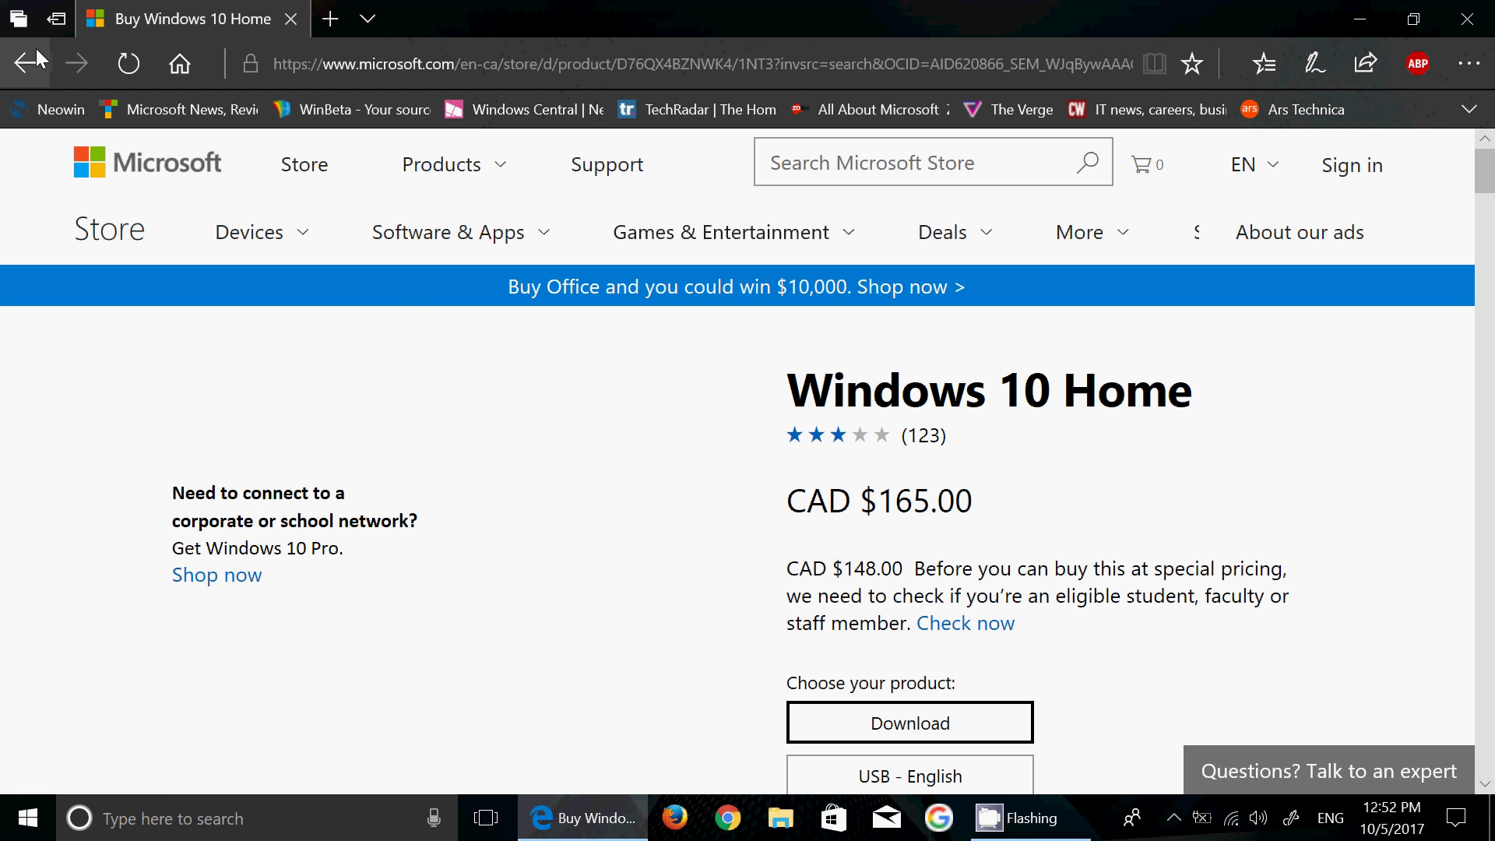
{"action": "left_click", "coordinate": [29, 64]}
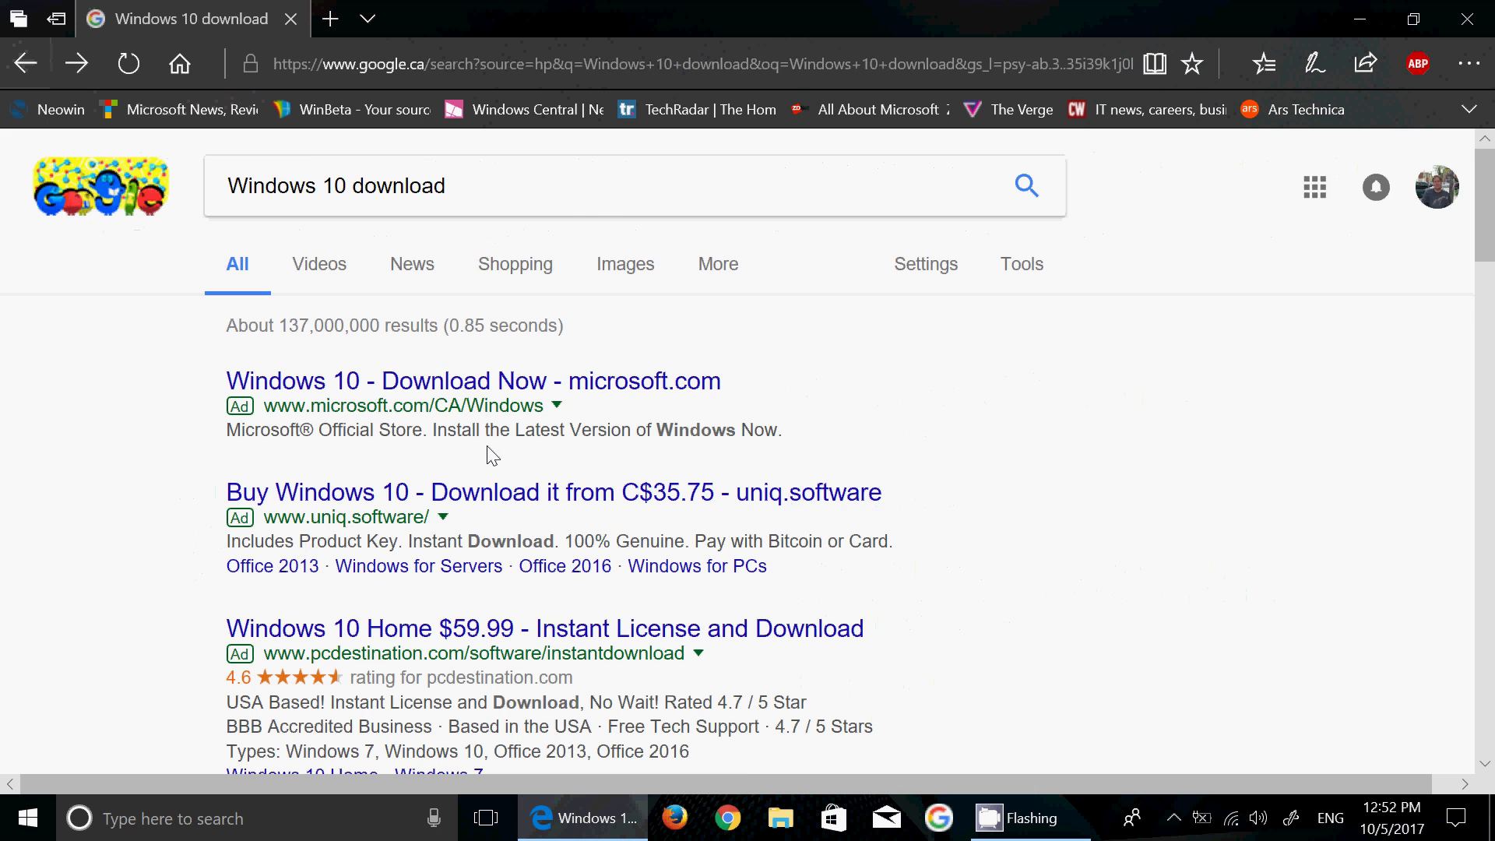
{"action": "scroll", "coordinate": [493, 467], "scroll_direction": "down", "scroll_amount": 2}
{"action": "scroll", "coordinate": [494, 489], "scroll_direction": "down", "scroll_amount": 1}
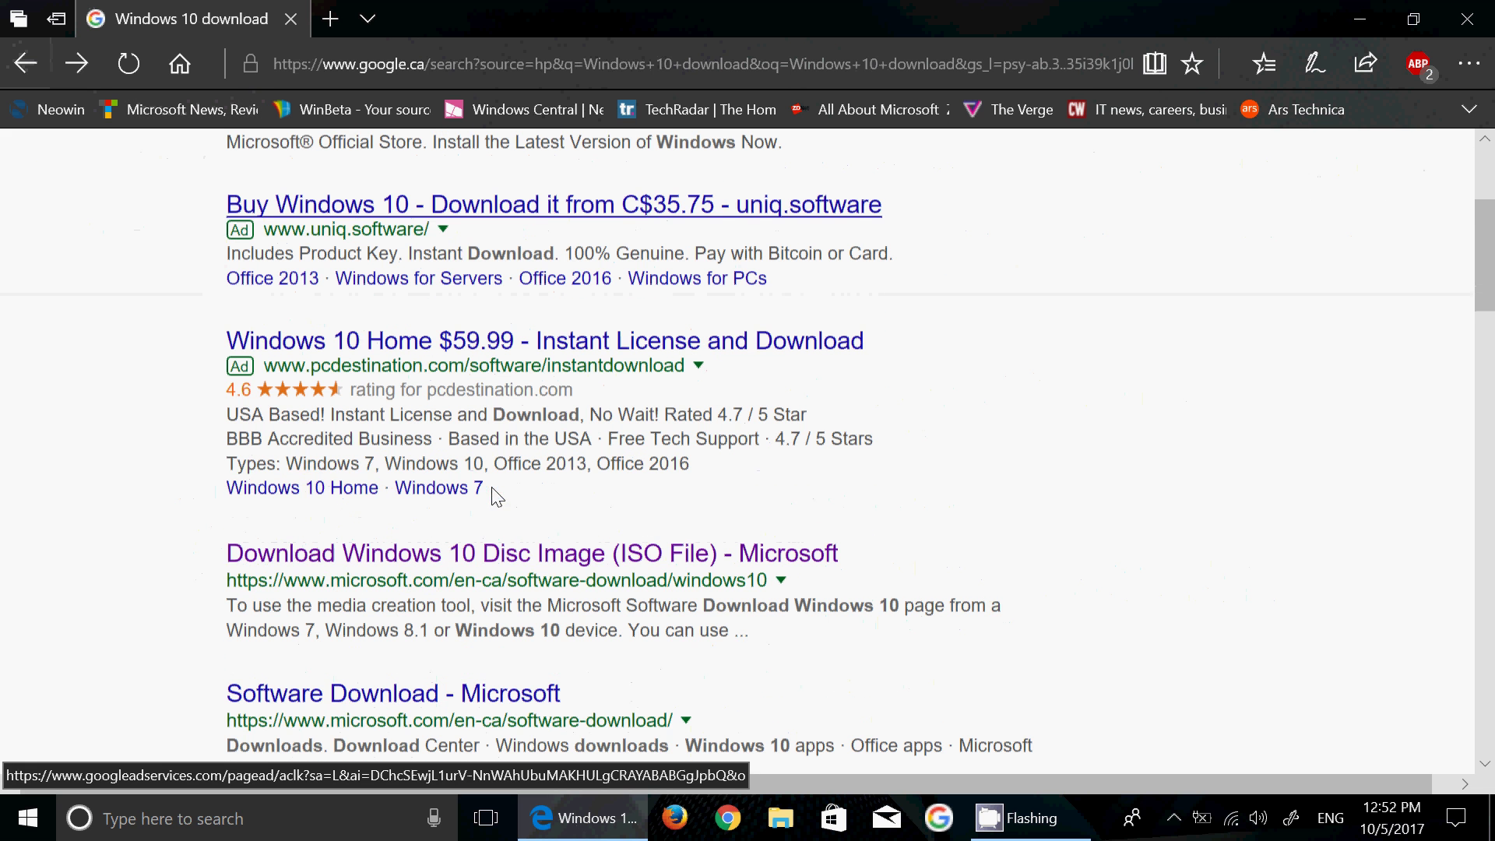
{"action": "left_click", "coordinate": [522, 561]}
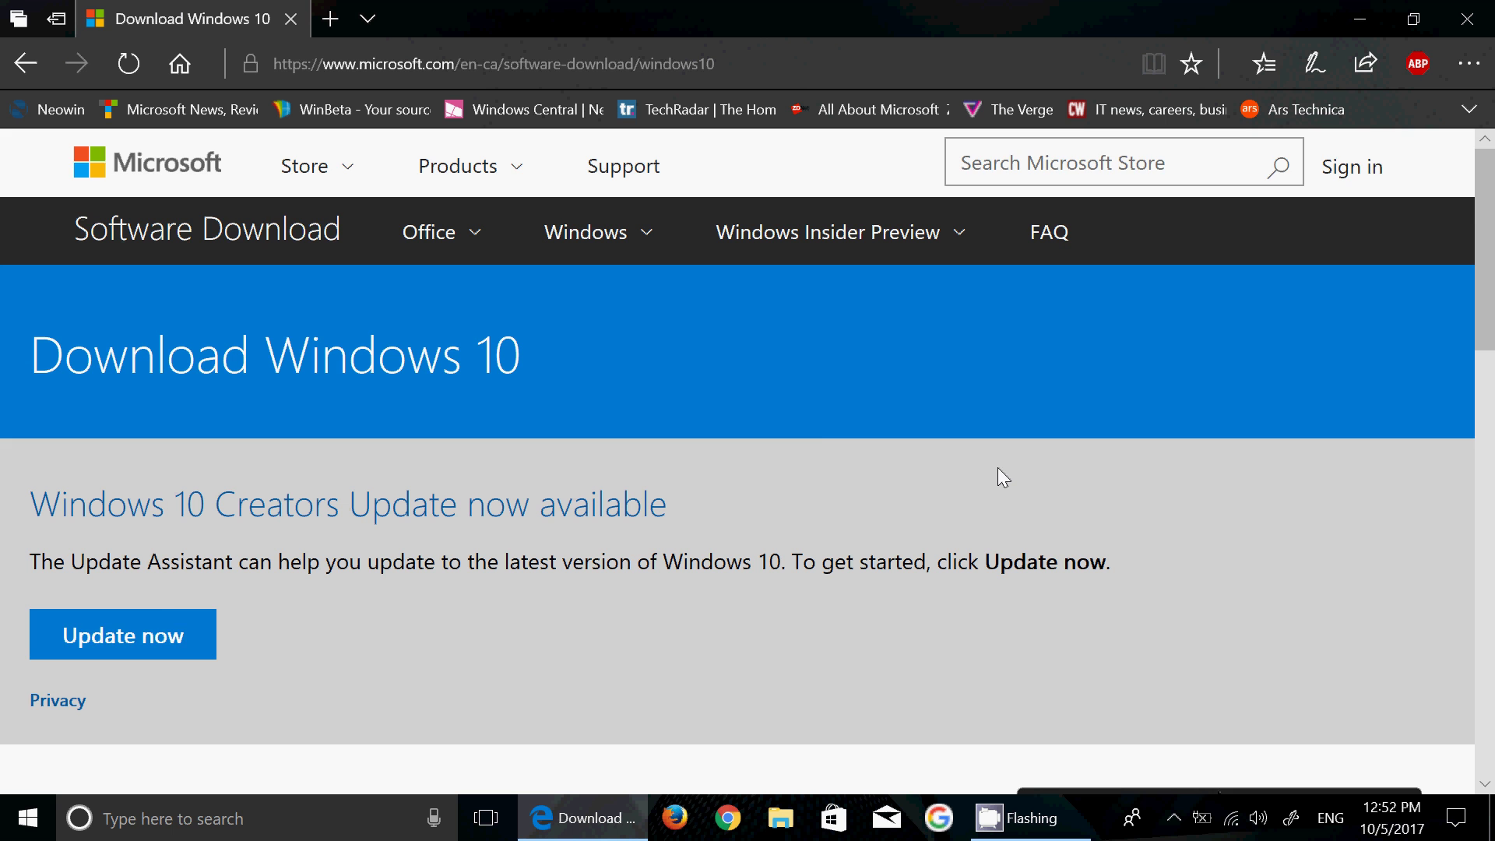
{"action": "scroll", "coordinate": [637, 463], "scroll_direction": "down", "scroll_amount": 1}
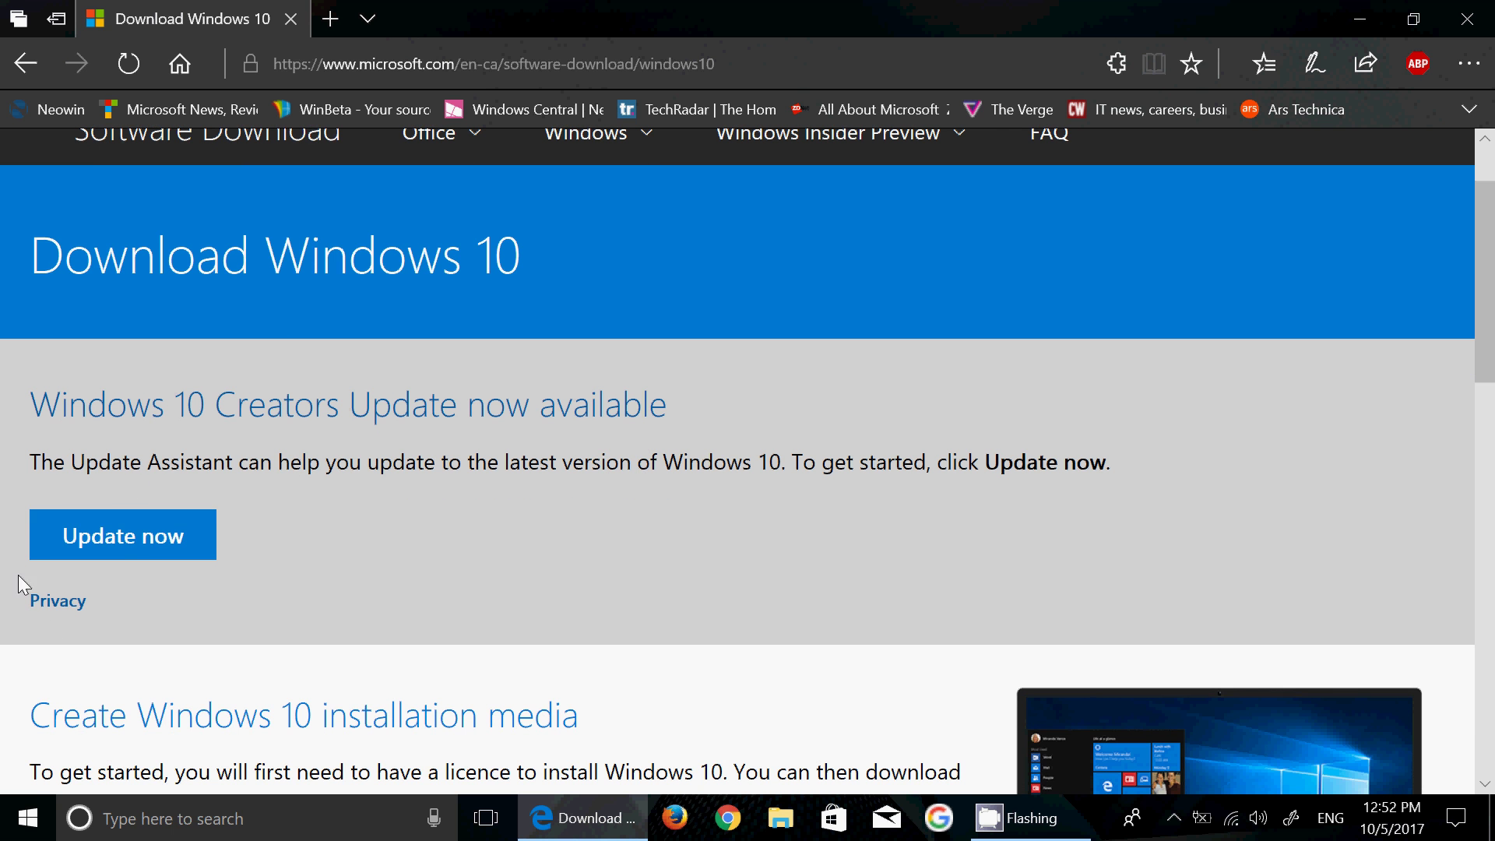
Step: Choose Update now to try getting the Windows 10 Update Assistant
{"action": "left_click", "coordinate": [145, 546]}
{"action": "scroll", "coordinate": [490, 529], "scroll_direction": "down", "scroll_amount": 1}
{"action": "scroll", "coordinate": [489, 529], "scroll_direction": "down", "scroll_amount": 3}
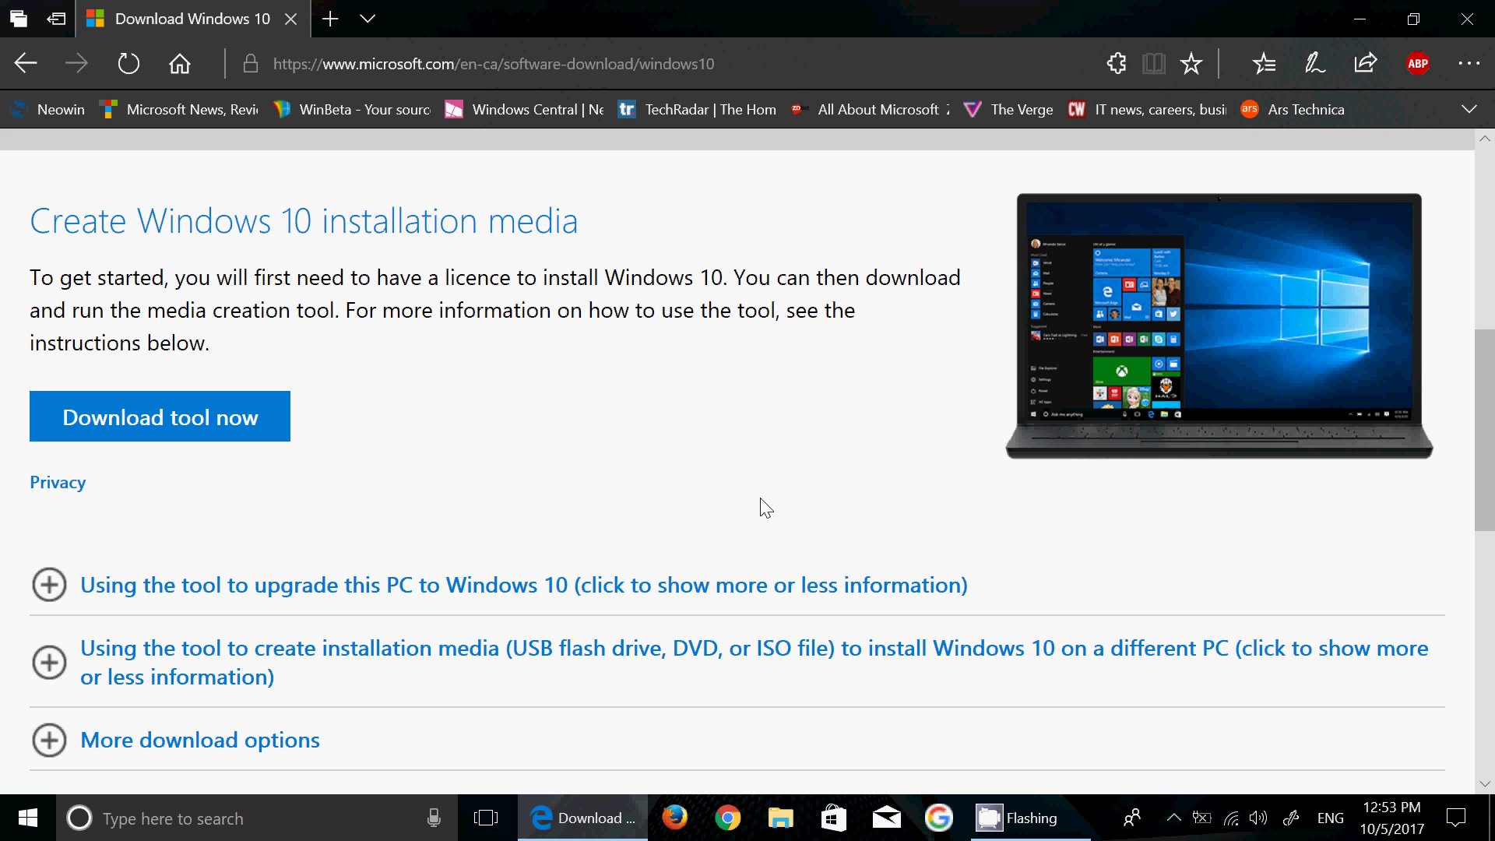
{"action": "scroll", "coordinate": [758, 505], "scroll_direction": "up", "scroll_amount": 2}
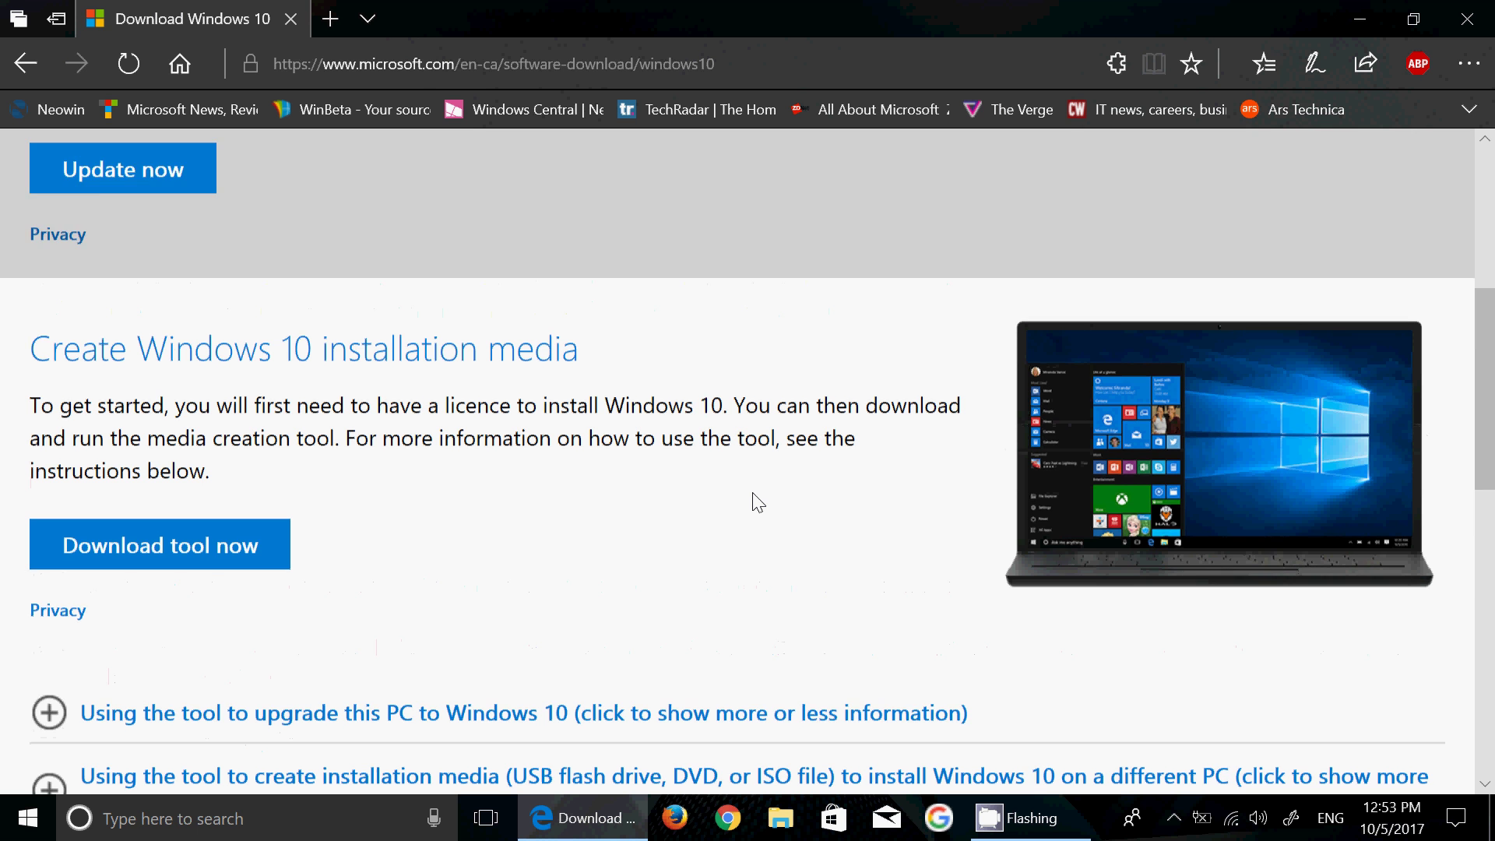
{"action": "scroll", "coordinate": [752, 503], "scroll_direction": "up", "scroll_amount": 3}
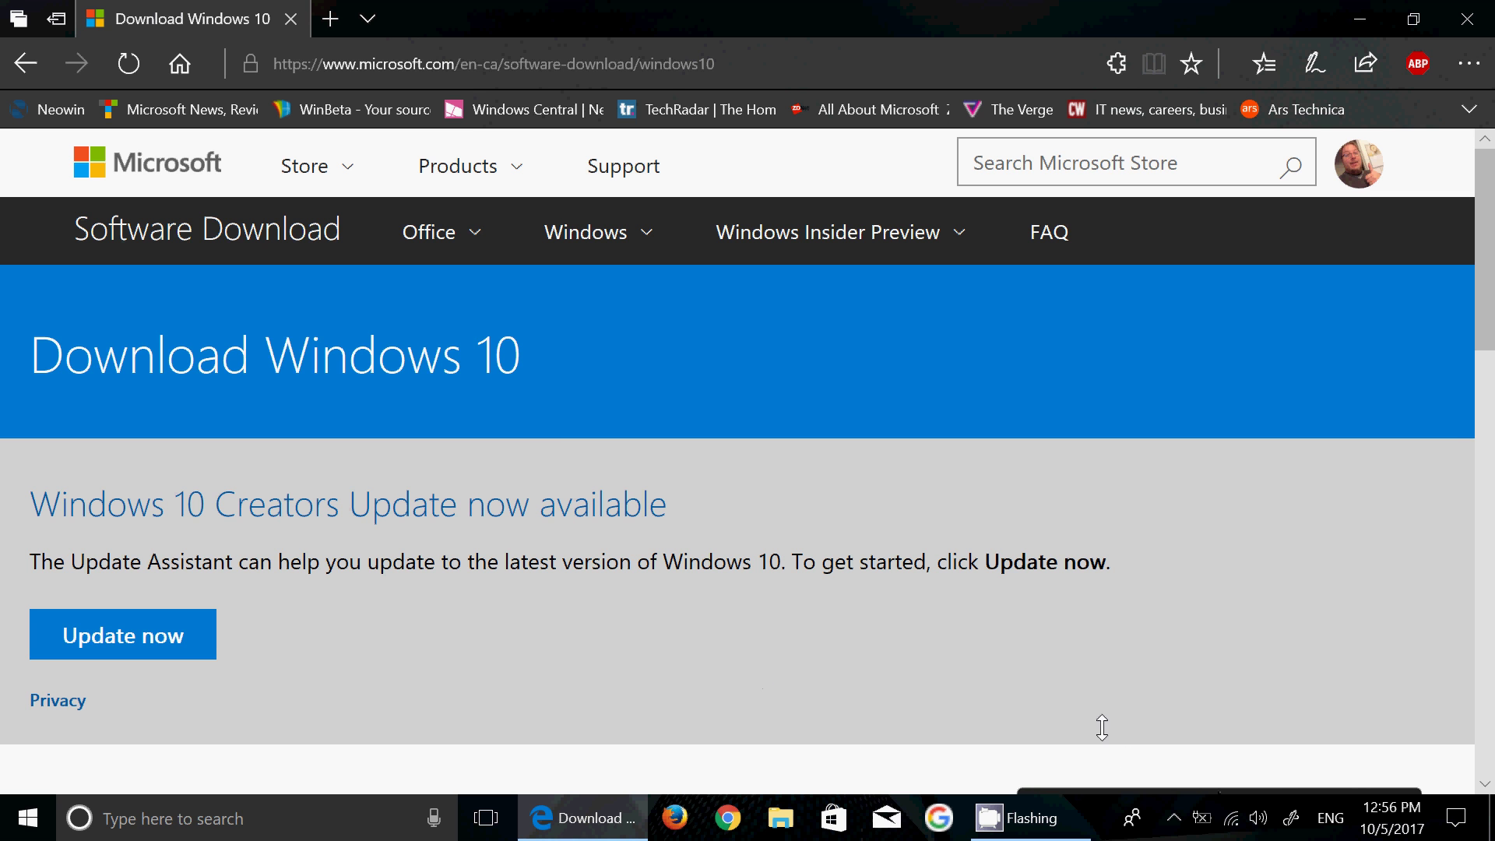
{"action": "left_click", "coordinate": [1172, 818]}
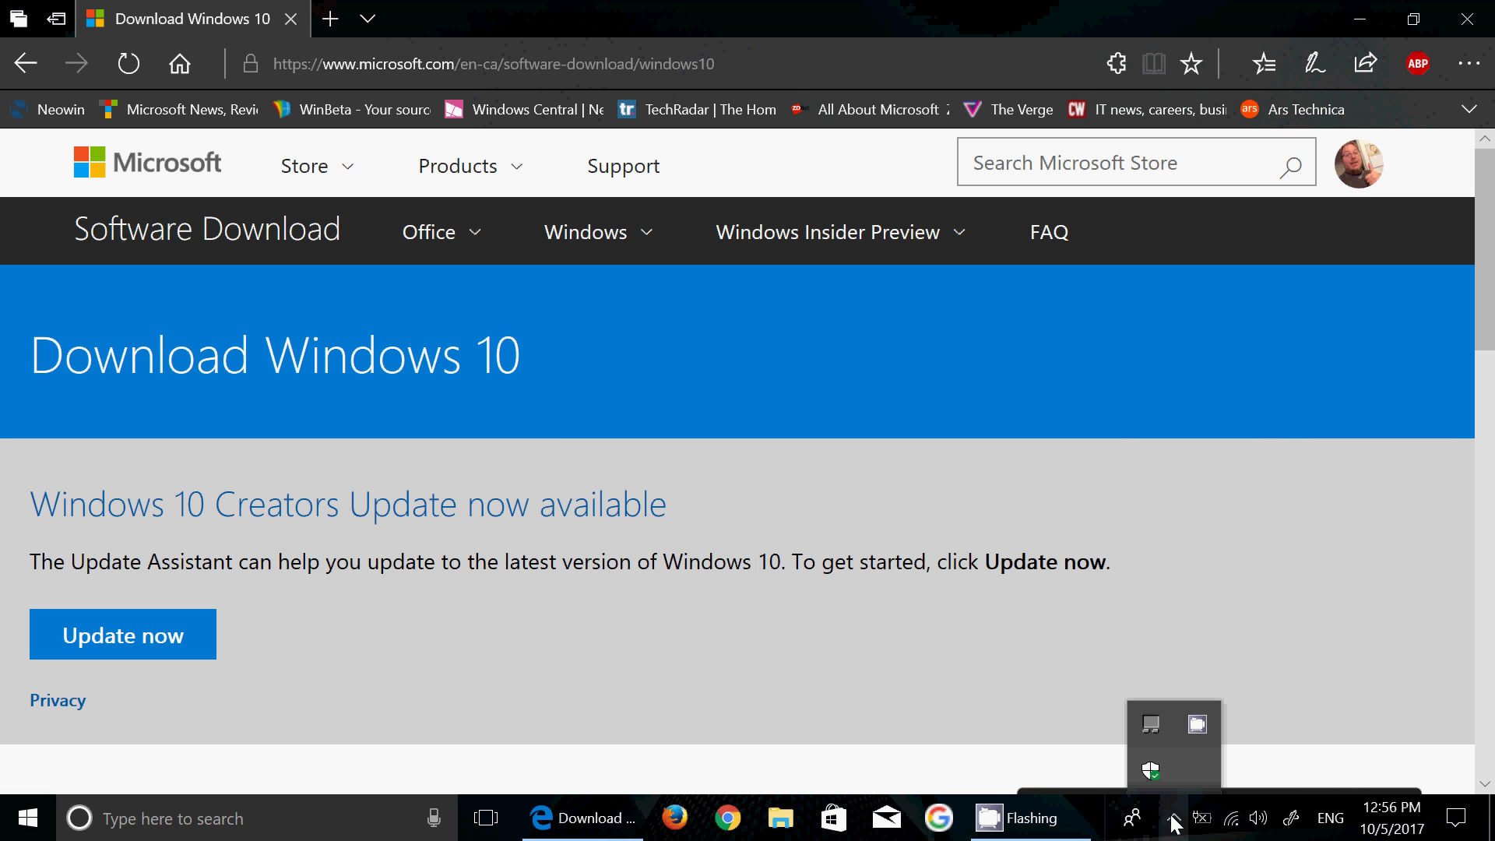
{"action": "left_click", "coordinate": [1197, 724]}
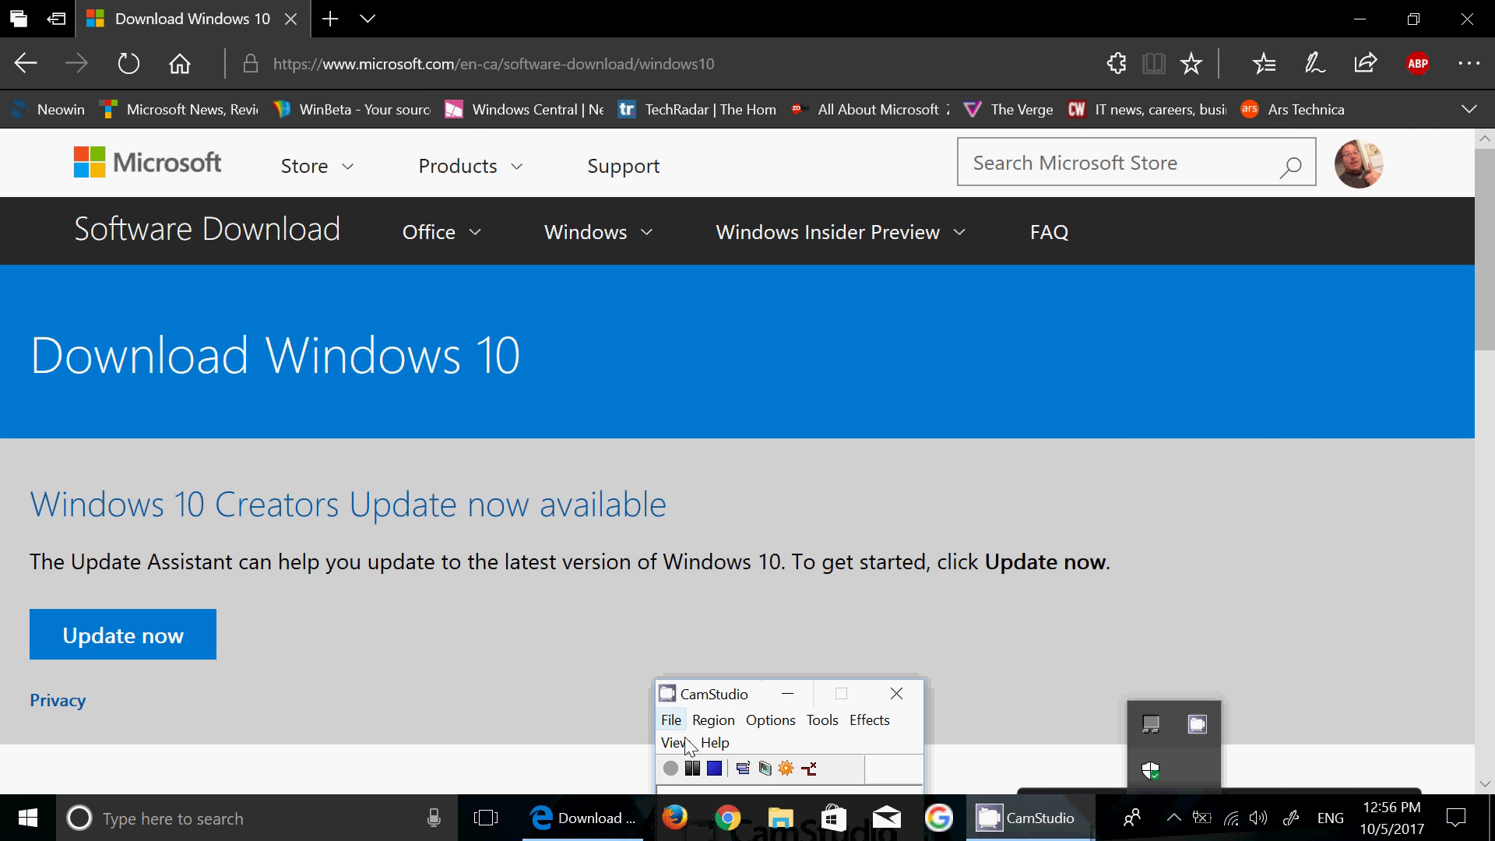